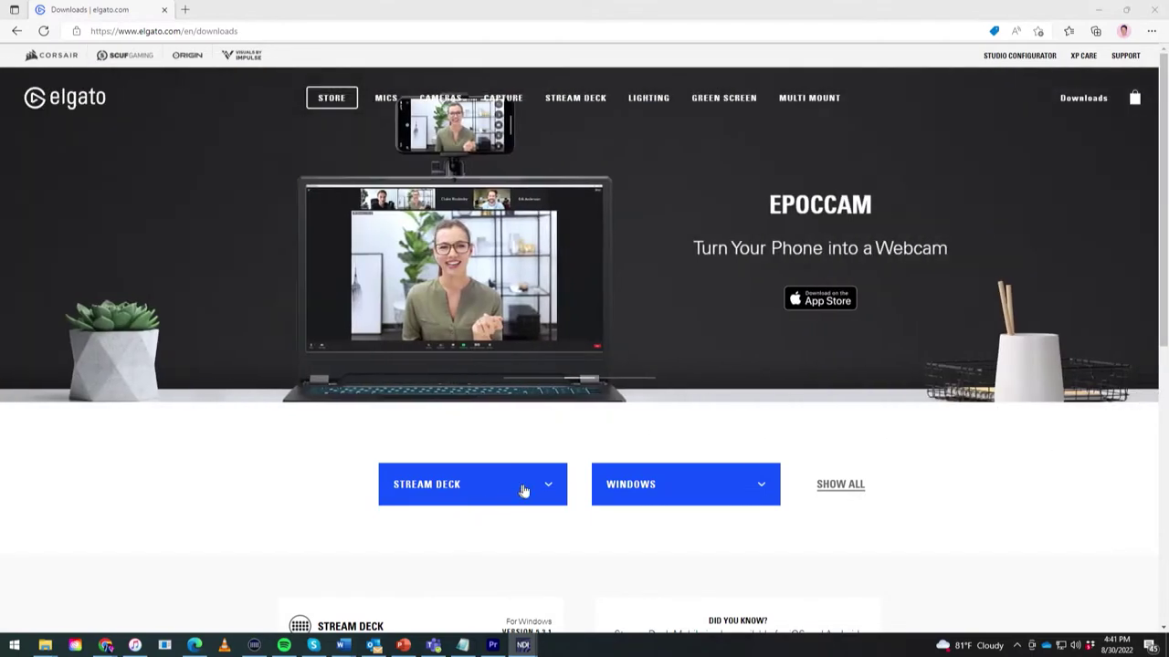
Step: On the Elgato download page, choose the standard STREAM DECK model and keep Windows as the OS
{"action": "left_click", "coordinate": [523, 490]}
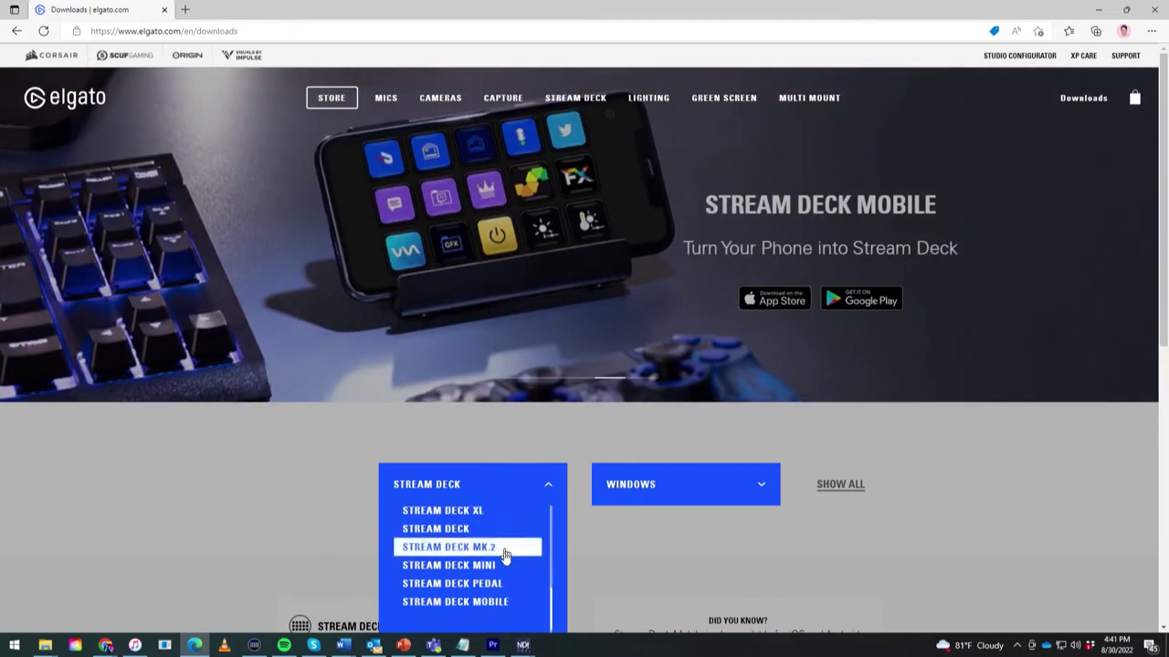
{"action": "left_click", "coordinate": [499, 538]}
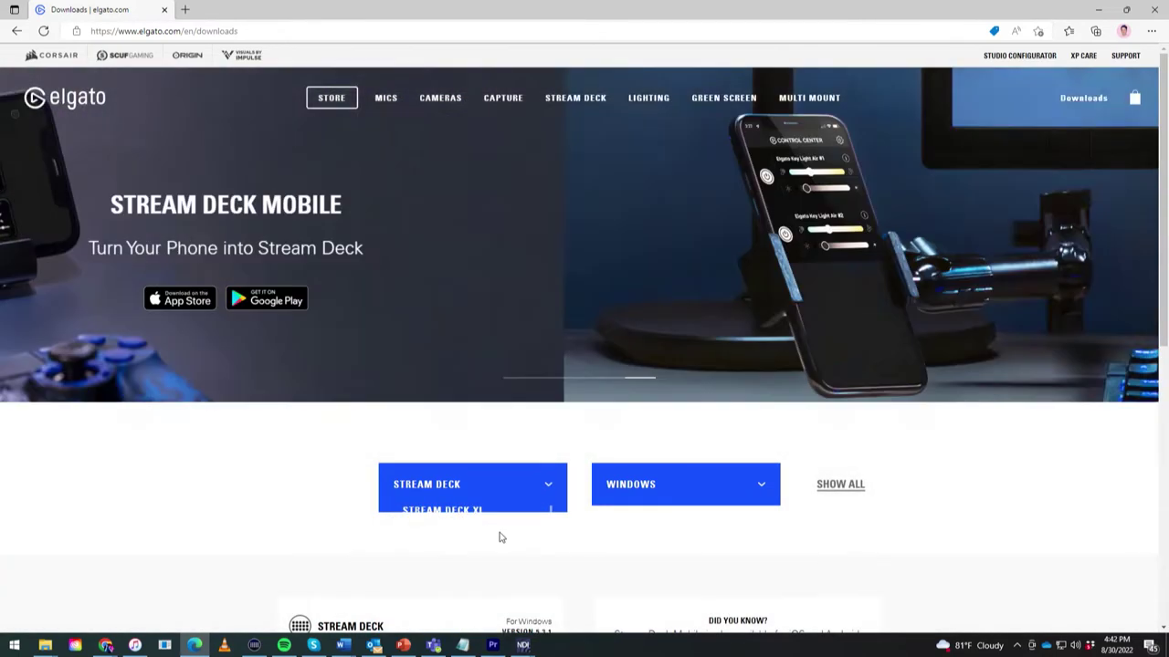
{"action": "left_click", "coordinate": [754, 494]}
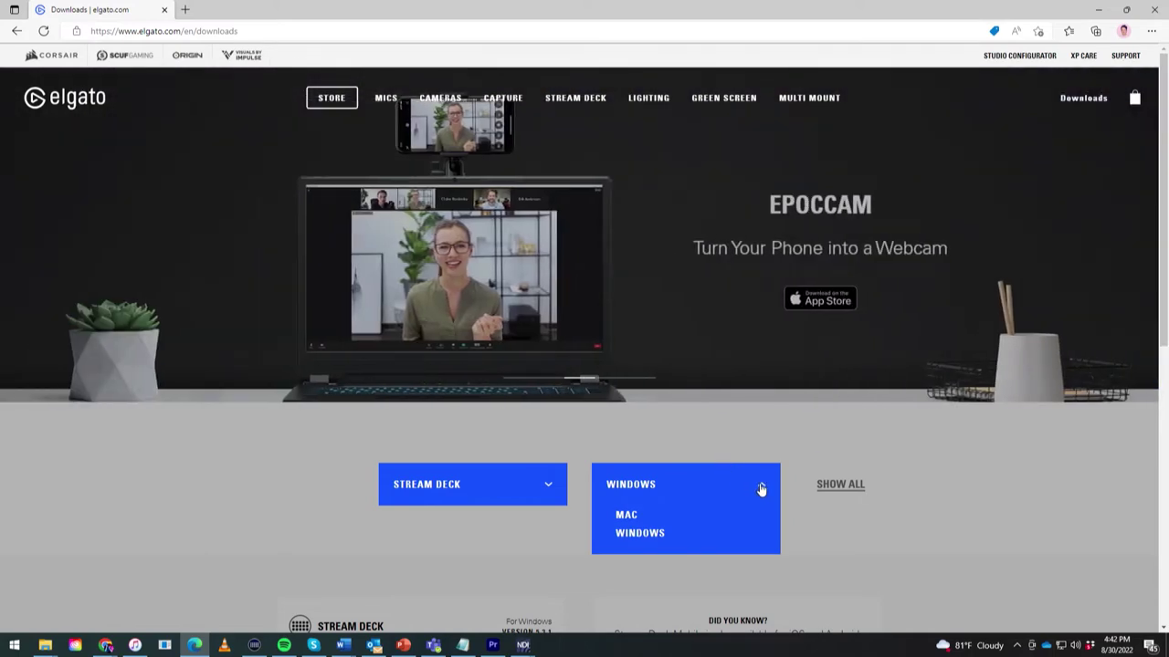
{"action": "left_click", "coordinate": [758, 488]}
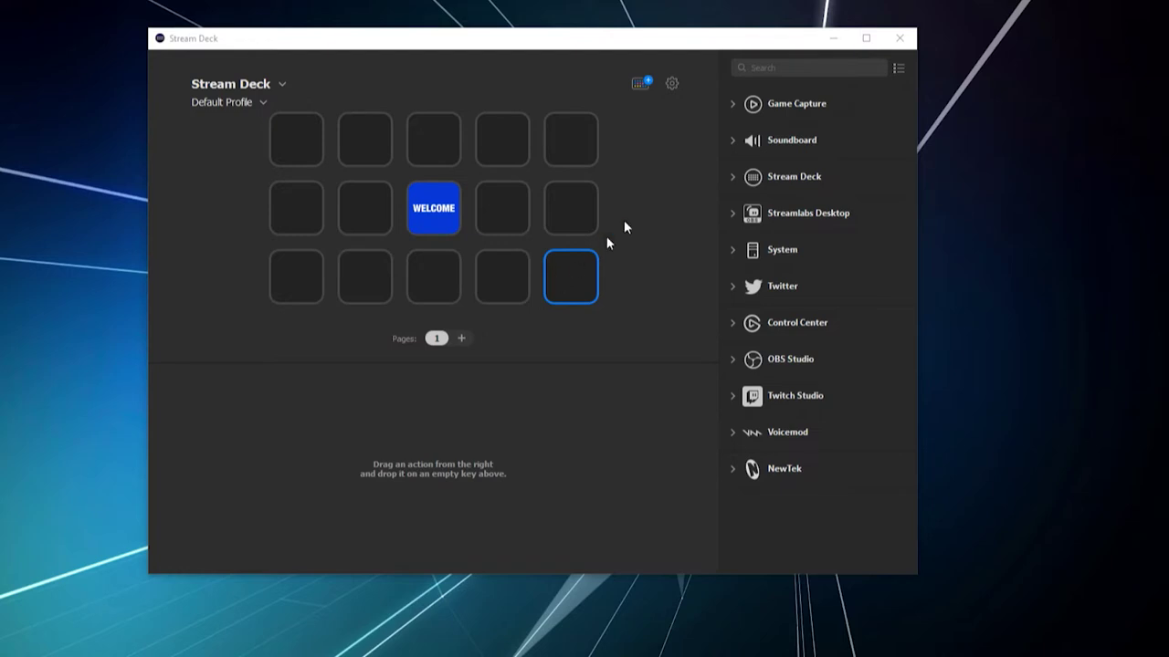
{"action": "left_click", "coordinate": [642, 82]}
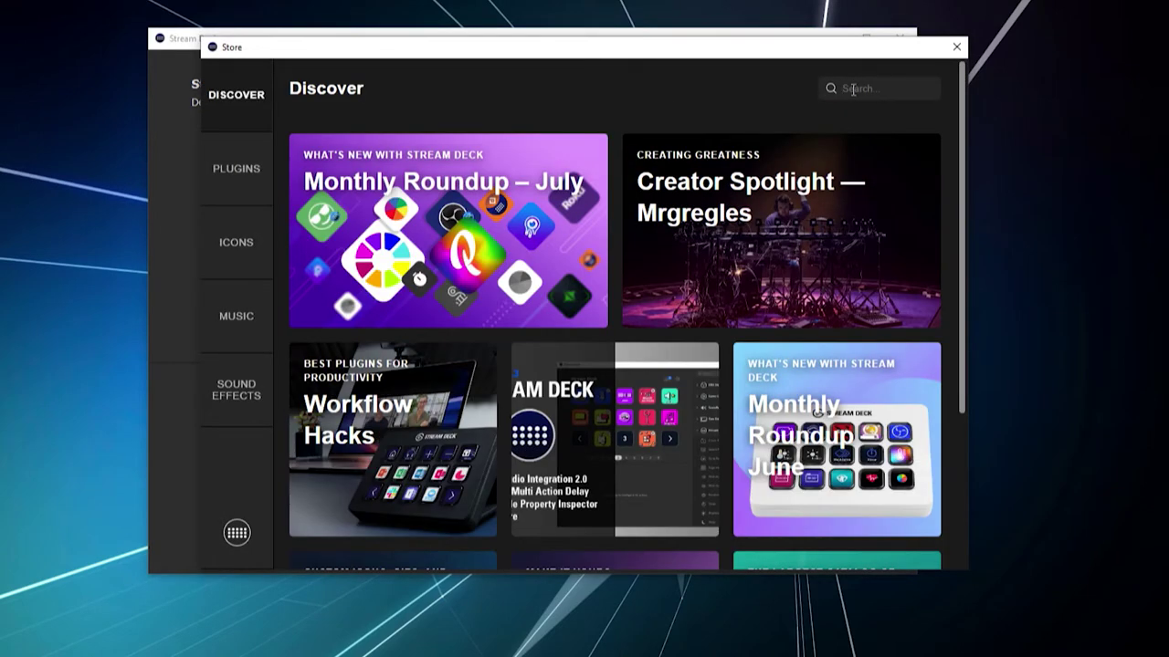
{"action": "left_click", "coordinate": [853, 88]}
{"action": "type", "text": "newtek"}
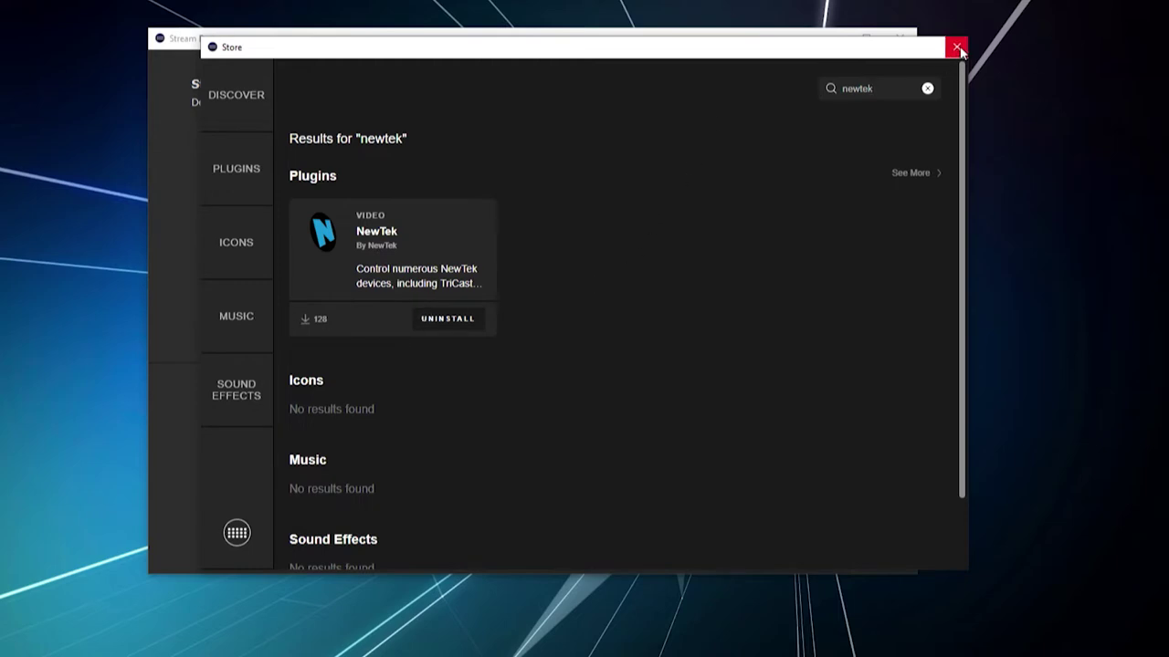
{"action": "left_click", "coordinate": [956, 46]}
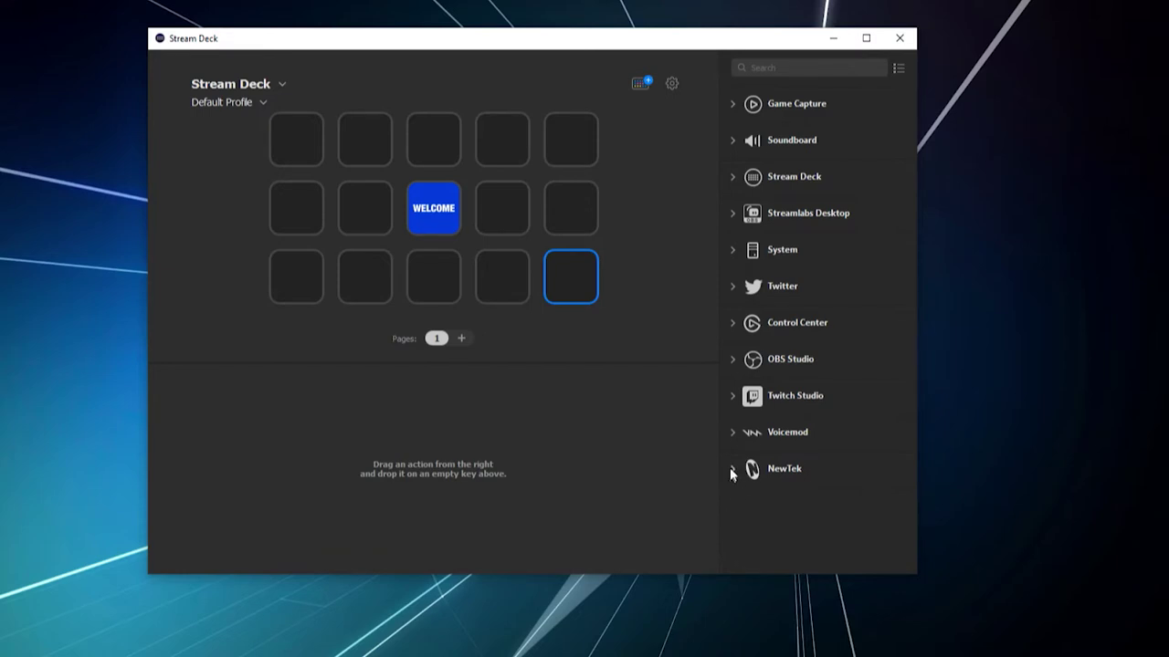
Step: Expand the NewTek category and place TriCaster Control on the bottom-right Stream Deck key
{"action": "left_click", "coordinate": [732, 470]}
{"action": "scroll", "coordinate": [818, 512], "scroll_direction": "down", "scroll_amount": 3}
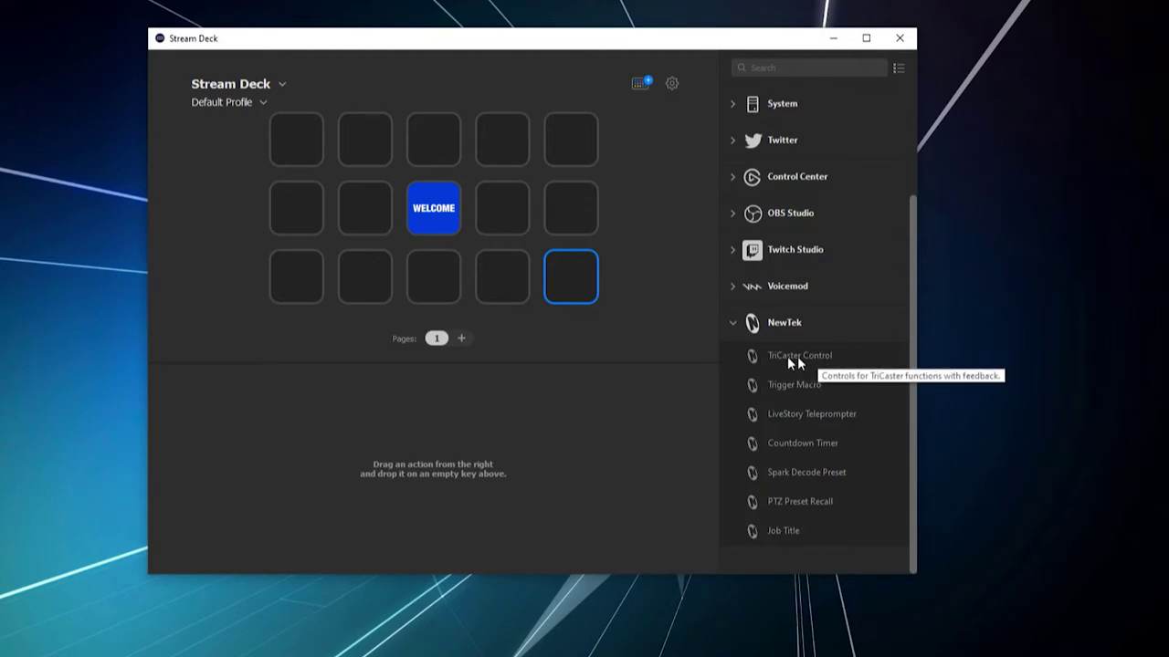
{"action": "left_click_drag", "start_coordinate": [807, 364], "coordinate": [572, 274]}
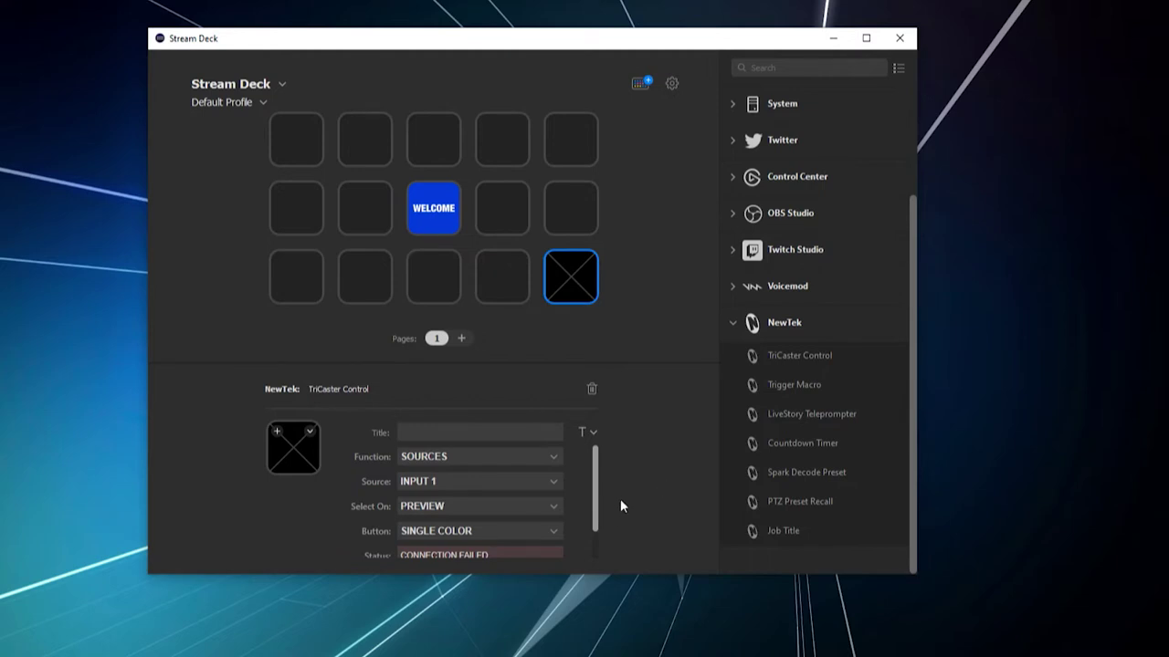
Step: Change the TriCaster Control key's function to TRICASTER CONFIGURATION
{"action": "left_click", "coordinate": [549, 462]}
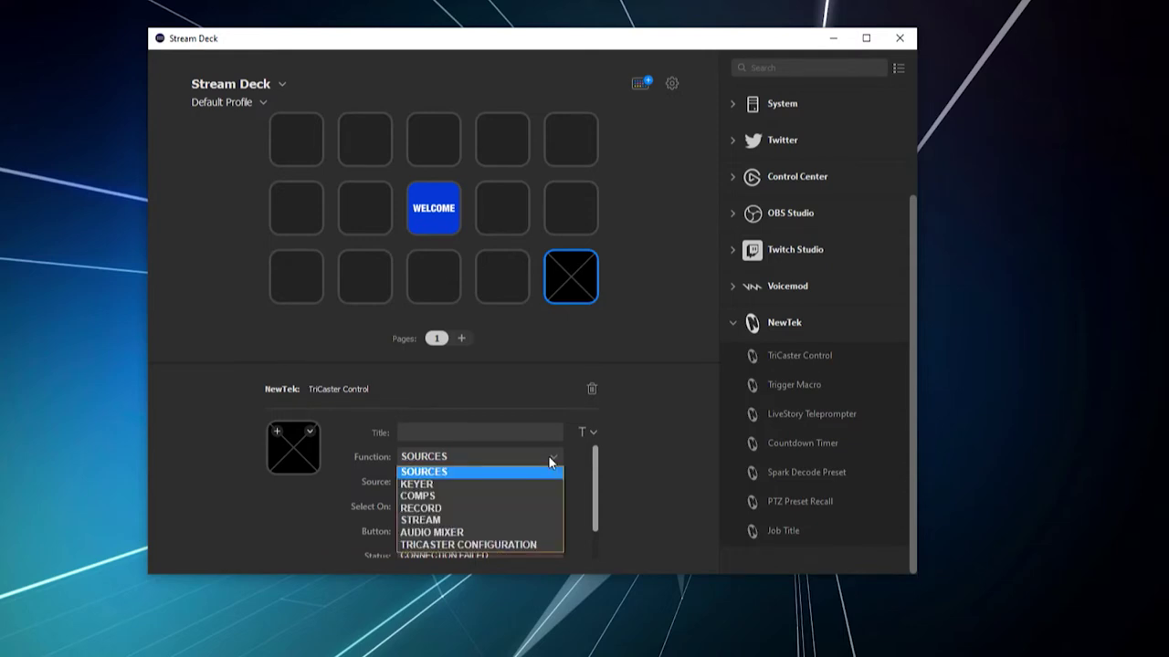
{"action": "left_click", "coordinate": [519, 545]}
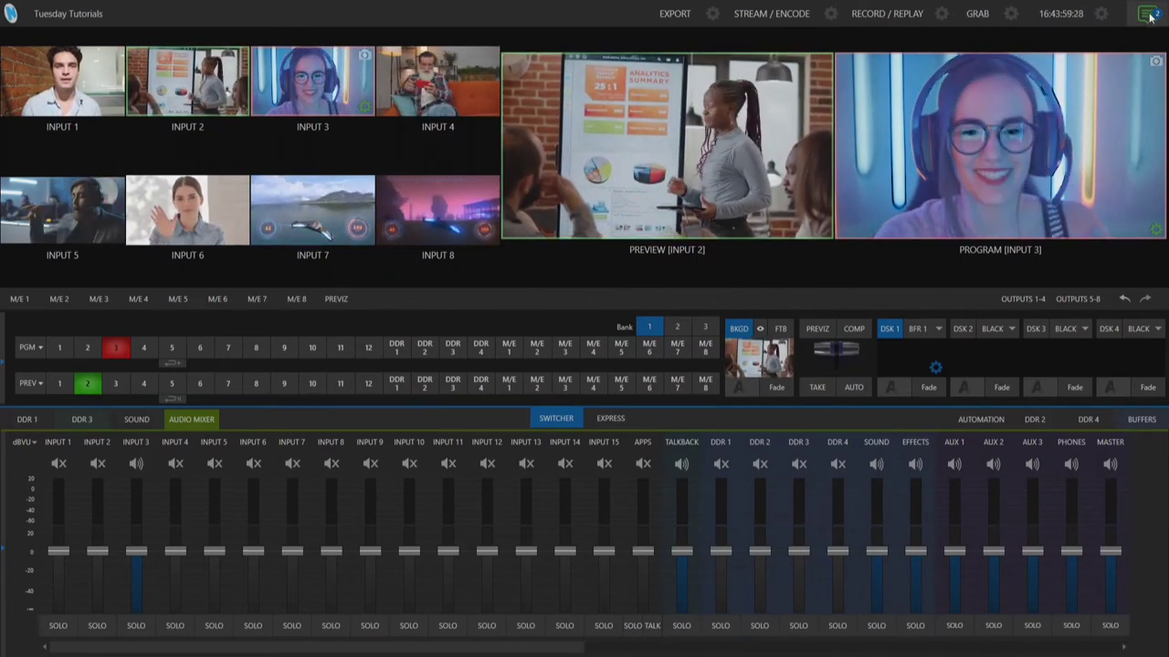
Step: Review the TriCaster notifications confirming the Stream Deck connection, then close them
{"action": "left_click", "coordinate": [1150, 19]}
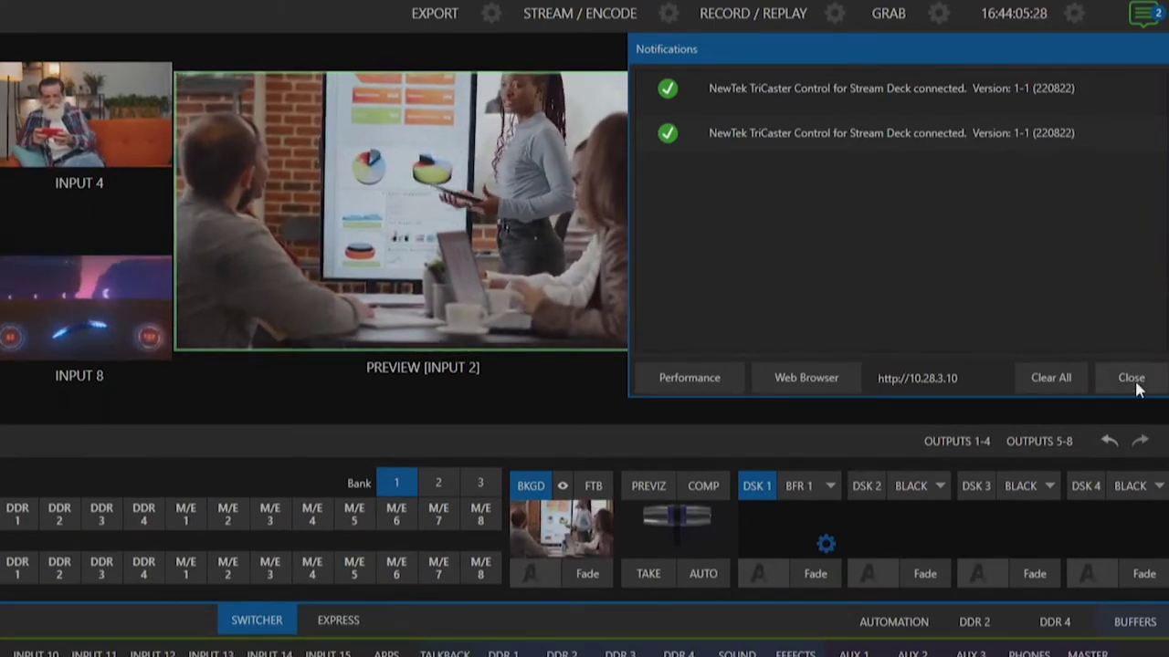
{"action": "left_click", "coordinate": [1129, 378]}
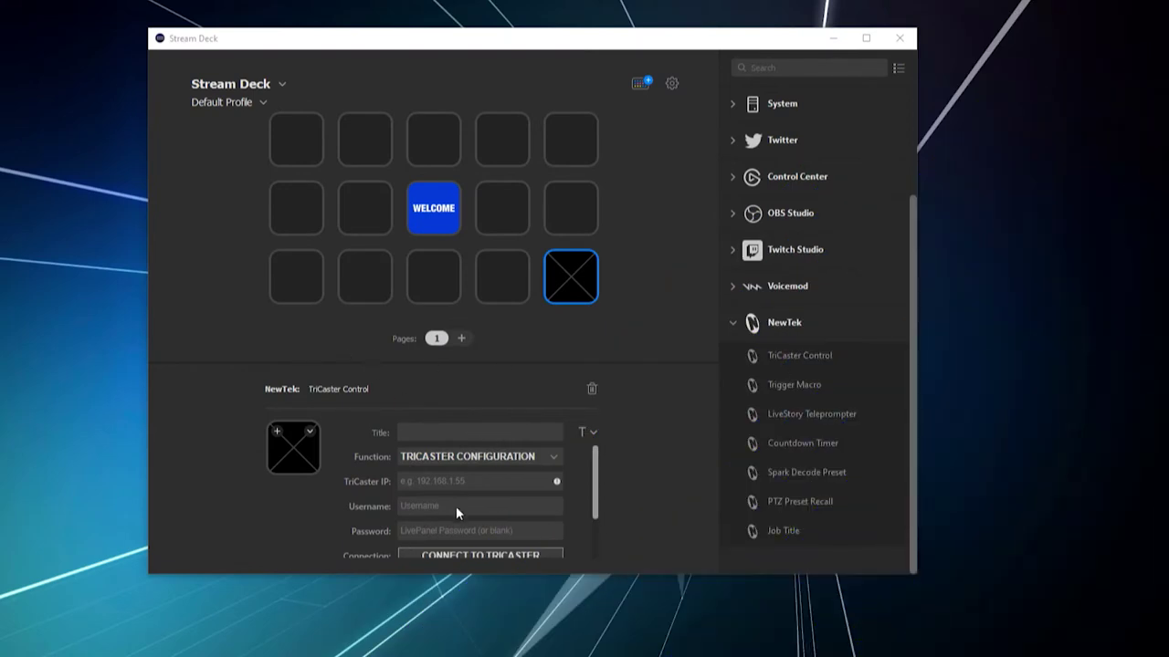
Step: Enter TriCaster IP 10.28.3.10 with the username and password, then connect to STUDIO-TC2
{"action": "left_click", "coordinate": [472, 482]}
{"action": "type", "text": "10"}
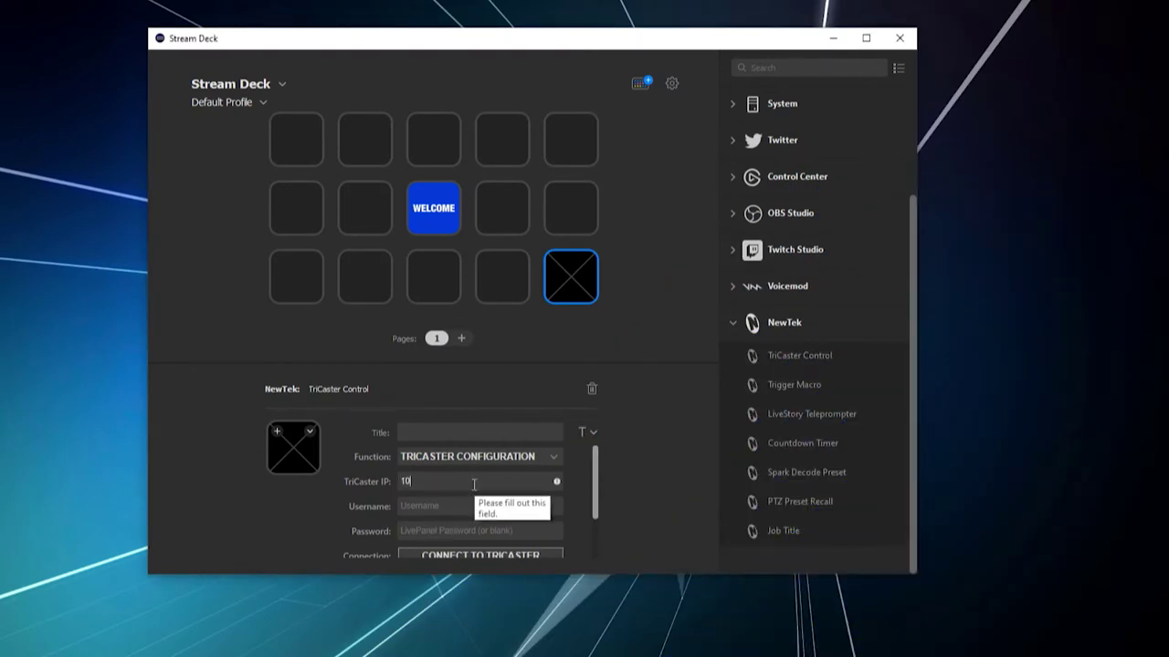
{"action": "type", "text": ".28.3.10"}
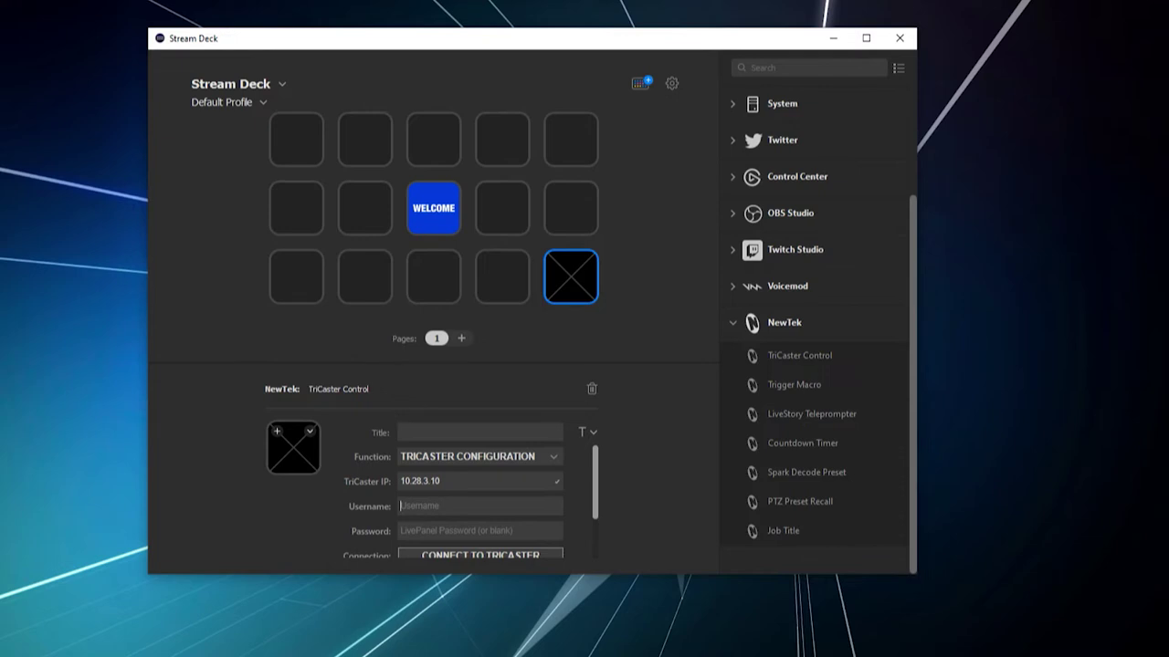
{"action": "type", "text": "admin*"}
{"action": "key", "text": "BackSpace"}
{"action": "type", "text": "****"}
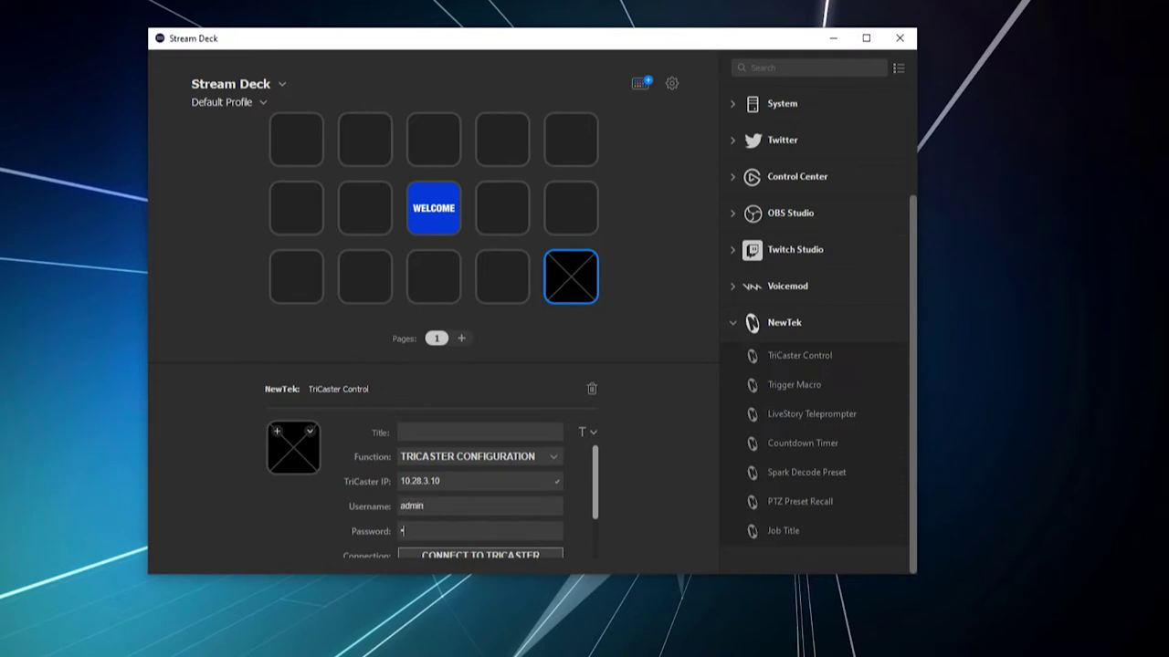
{"action": "type", "text": "*"}
{"action": "scroll", "coordinate": [538, 515], "scroll_direction": "down", "scroll_amount": 1}
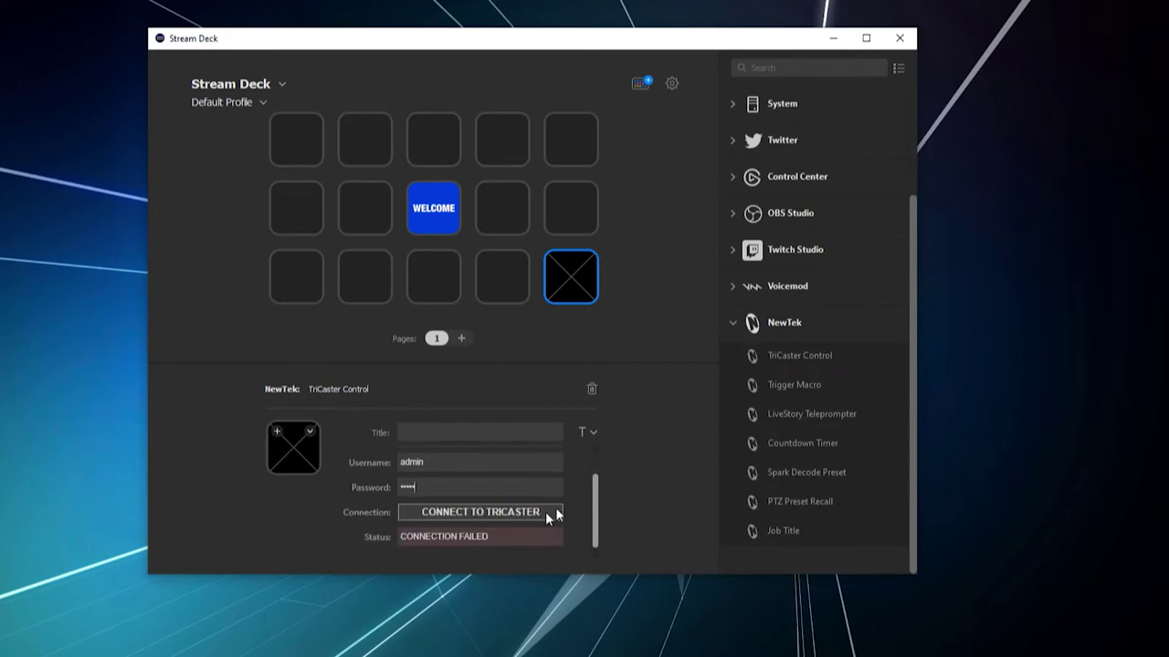
{"action": "left_click", "coordinate": [496, 514]}
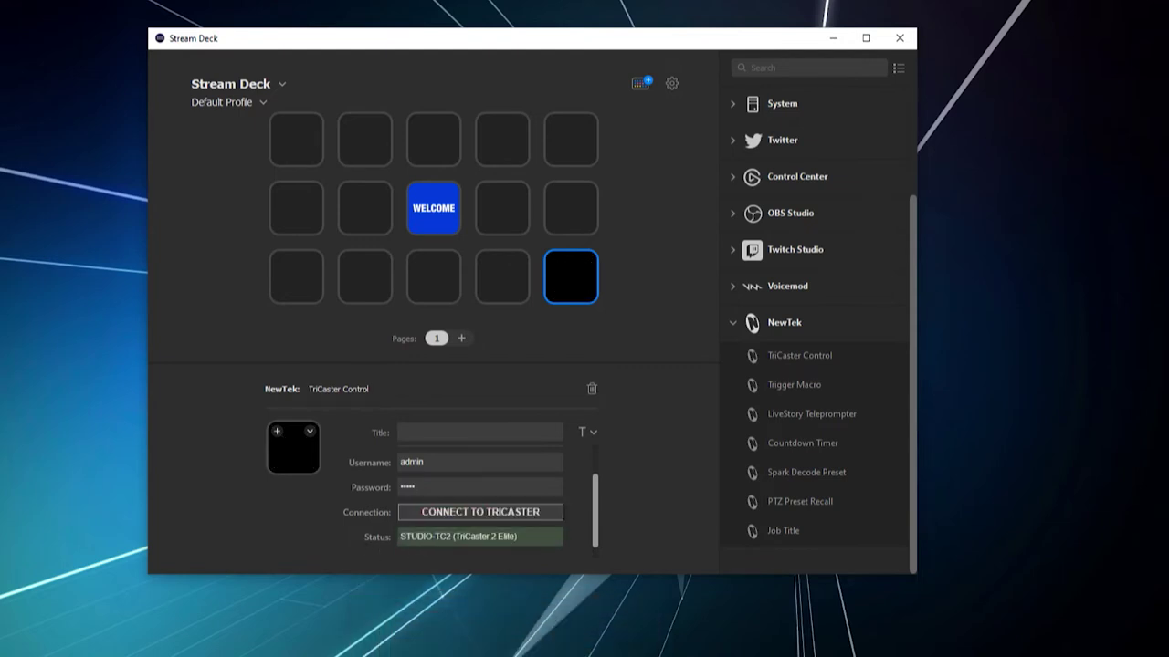
{"action": "left_click_drag", "start_coordinate": [401, 536], "coordinate": [448, 537]}
Step: Switch the key's function back to SOURCES
{"action": "scroll", "coordinate": [538, 546], "scroll_direction": "up", "scroll_amount": 1}
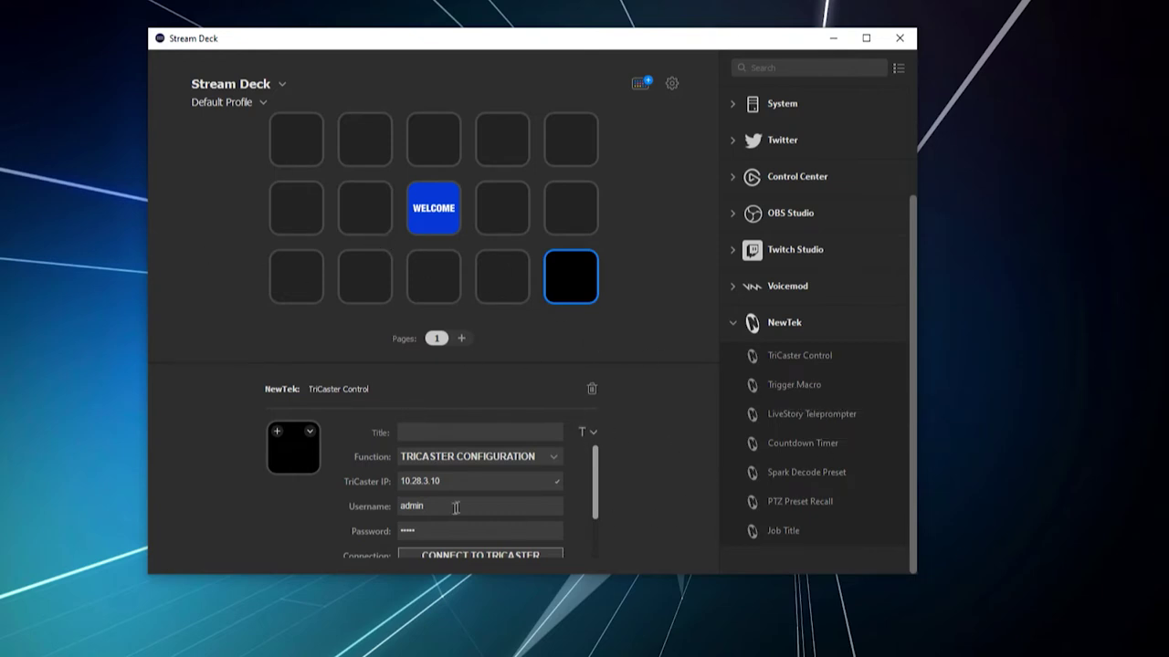
{"action": "scroll", "coordinate": [466, 509], "scroll_direction": "down", "scroll_amount": 1}
{"action": "scroll", "coordinate": [471, 511], "scroll_direction": "up", "scroll_amount": 1}
{"action": "left_click", "coordinate": [483, 456]}
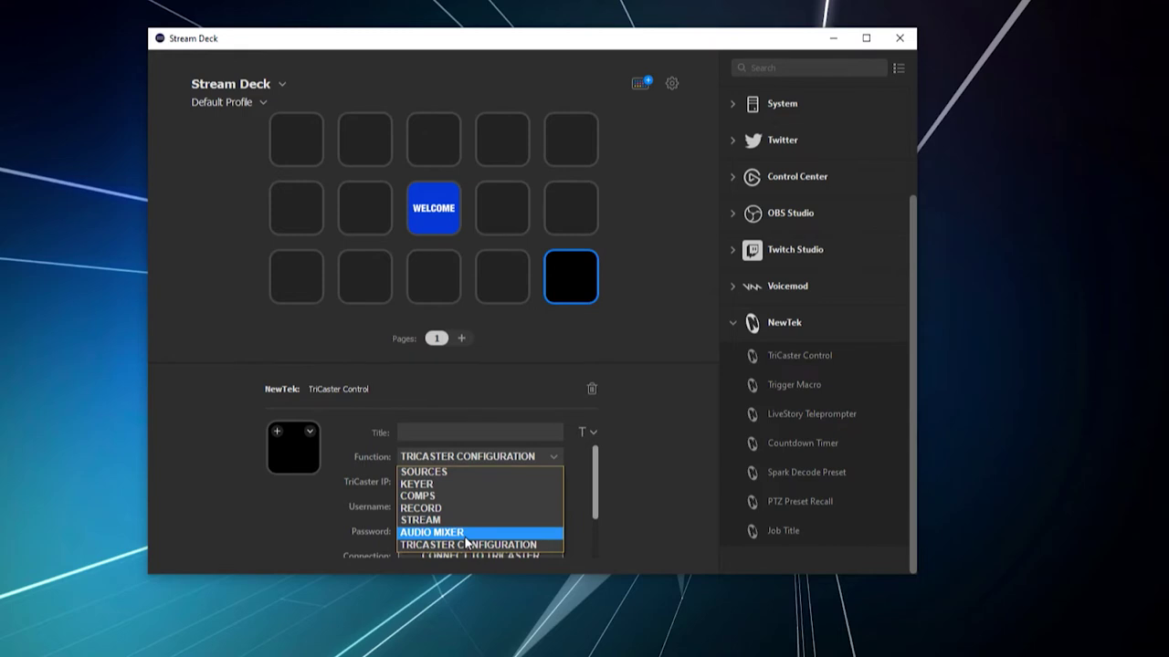
{"action": "left_click", "coordinate": [450, 472]}
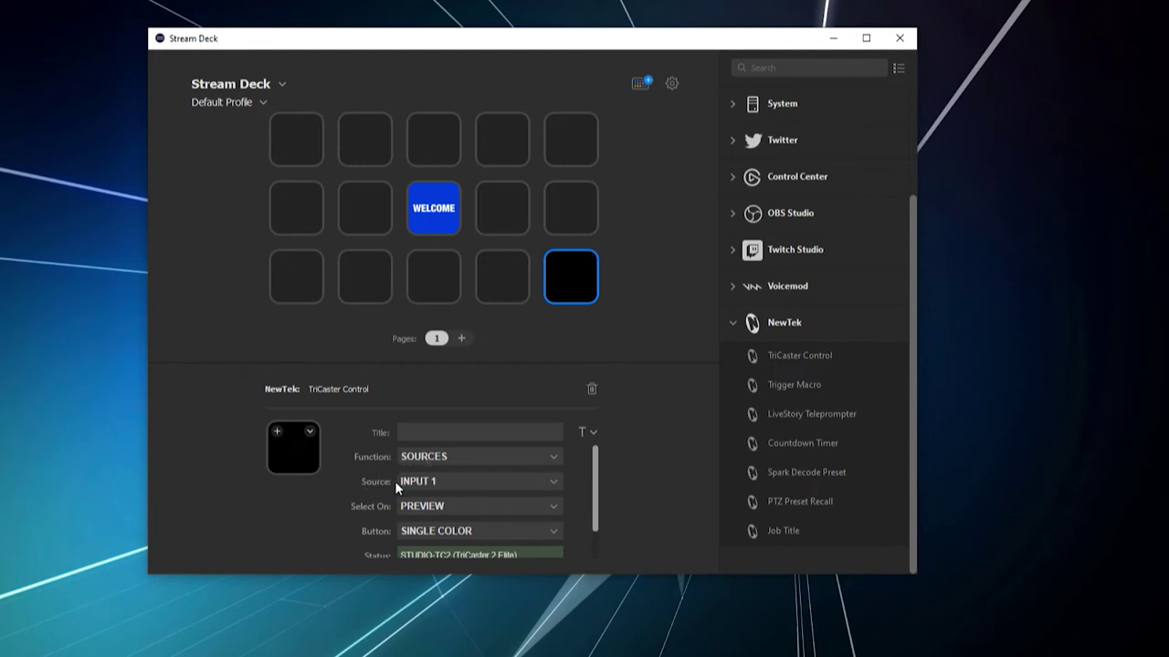
Step: Change the key's source from Input 1 to INPUT 3
{"action": "left_click", "coordinate": [530, 481]}
{"action": "scroll", "coordinate": [508, 415], "scroll_direction": "down", "scroll_amount": 8}
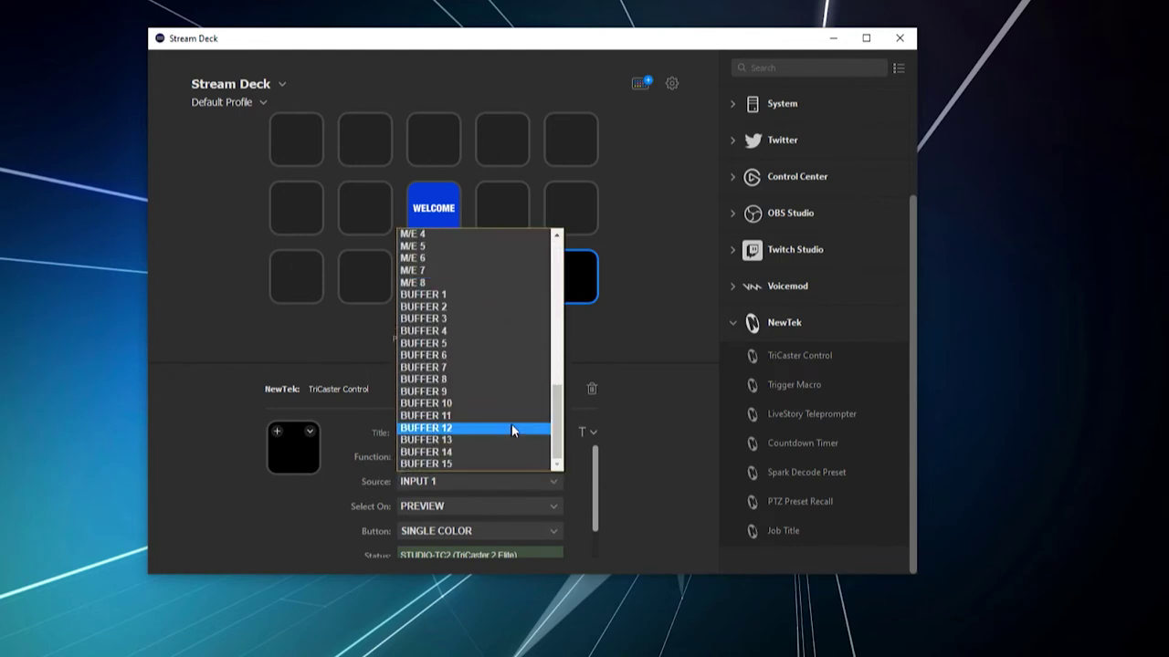
{"action": "scroll", "coordinate": [513, 441], "scroll_direction": "up", "scroll_amount": 8}
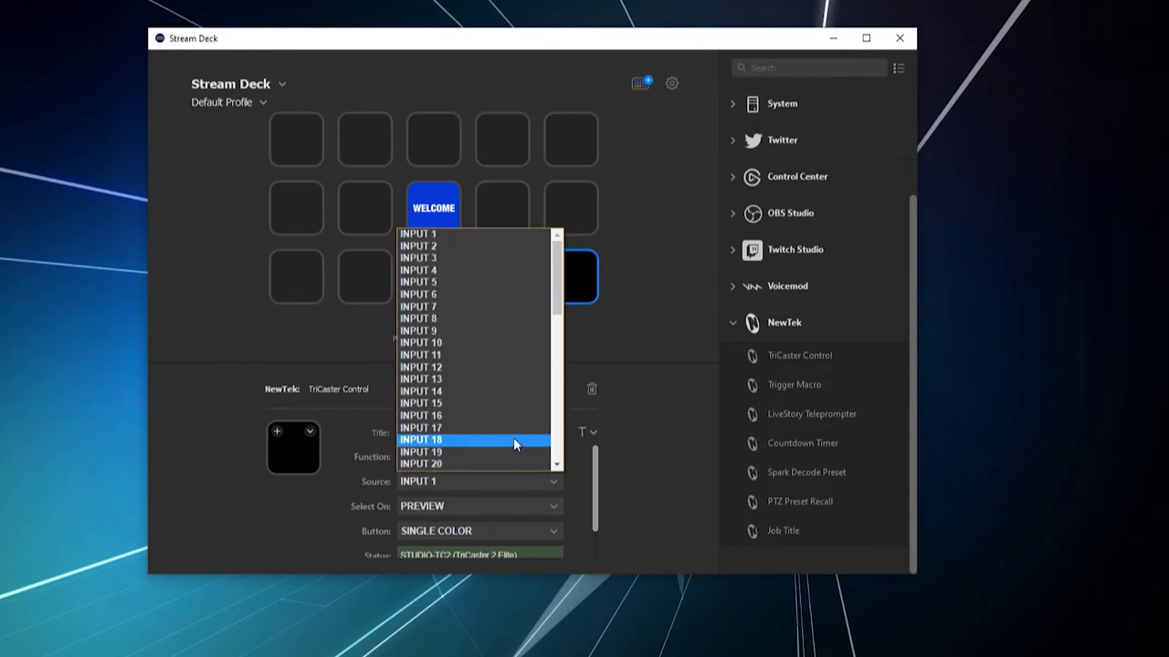
{"action": "left_click", "coordinate": [481, 257]}
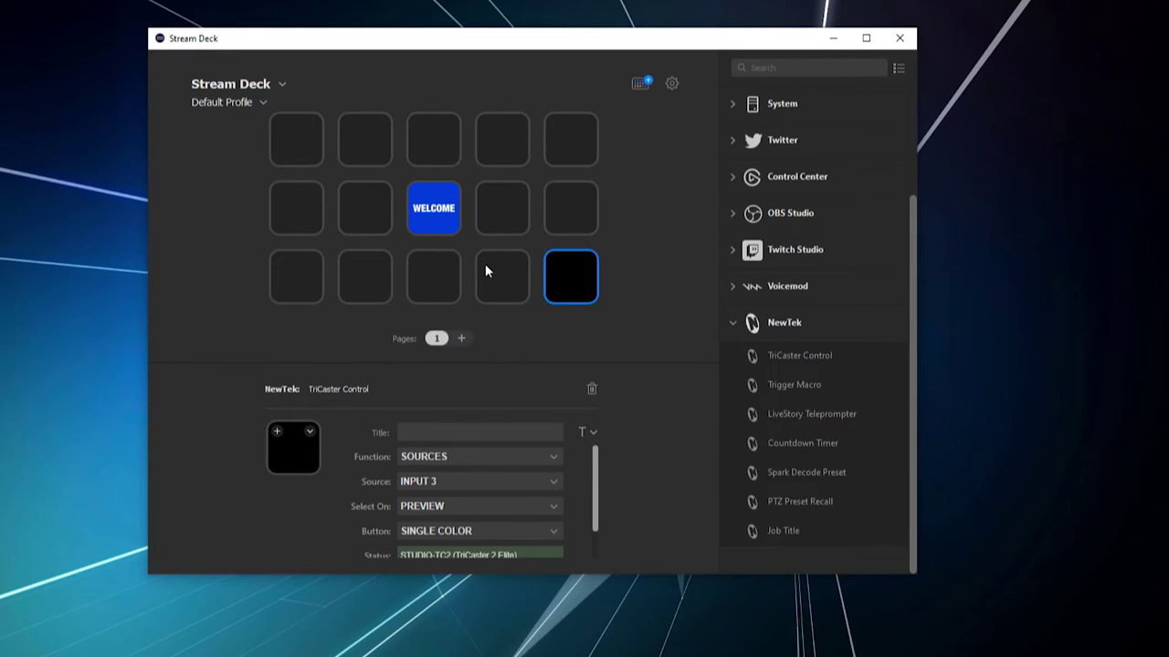
Step: Set the key's Select On option to PROGRAM instead of Preview
{"action": "left_click", "coordinate": [437, 510]}
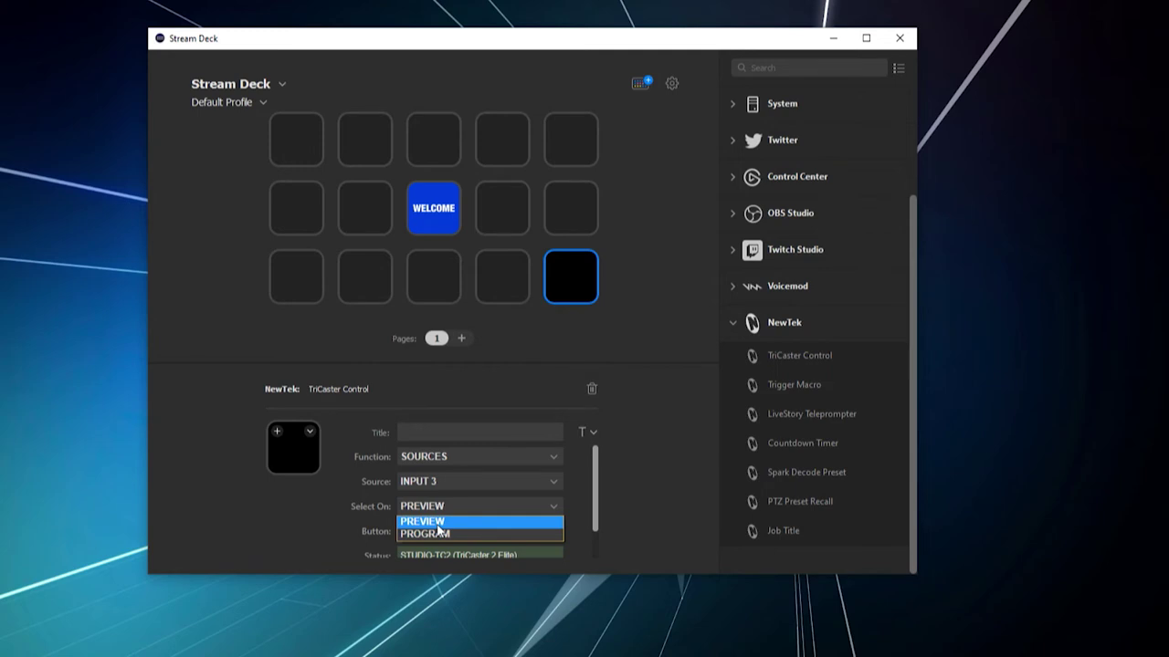
{"action": "left_click", "coordinate": [439, 535]}
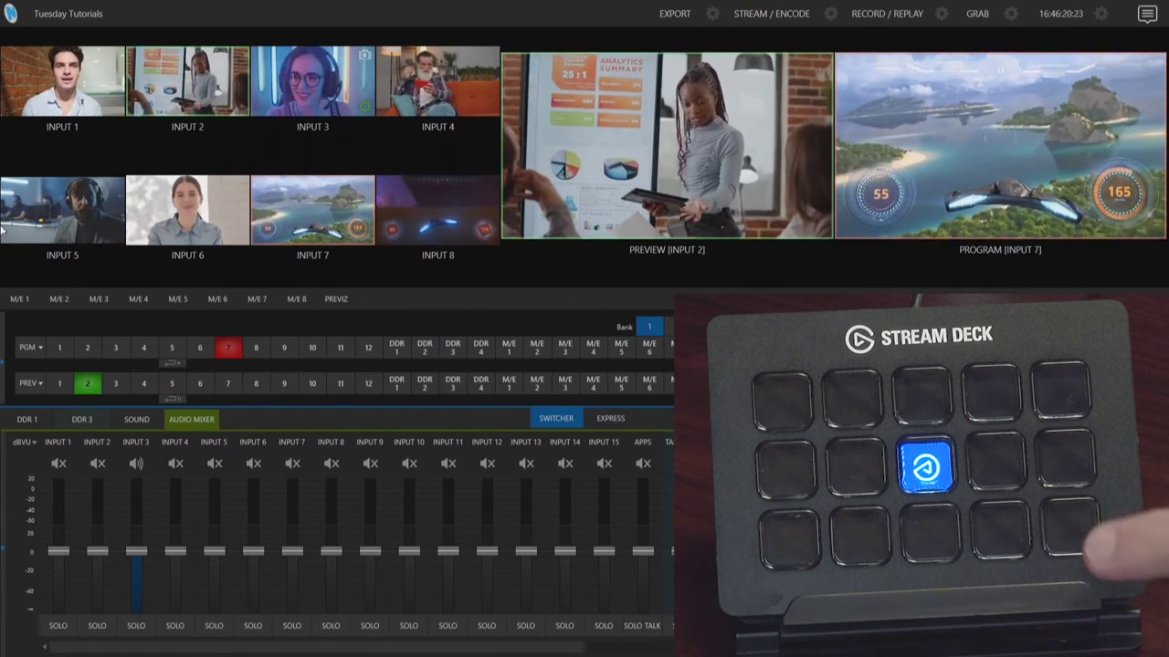
{"action": "key", "text": "3"}
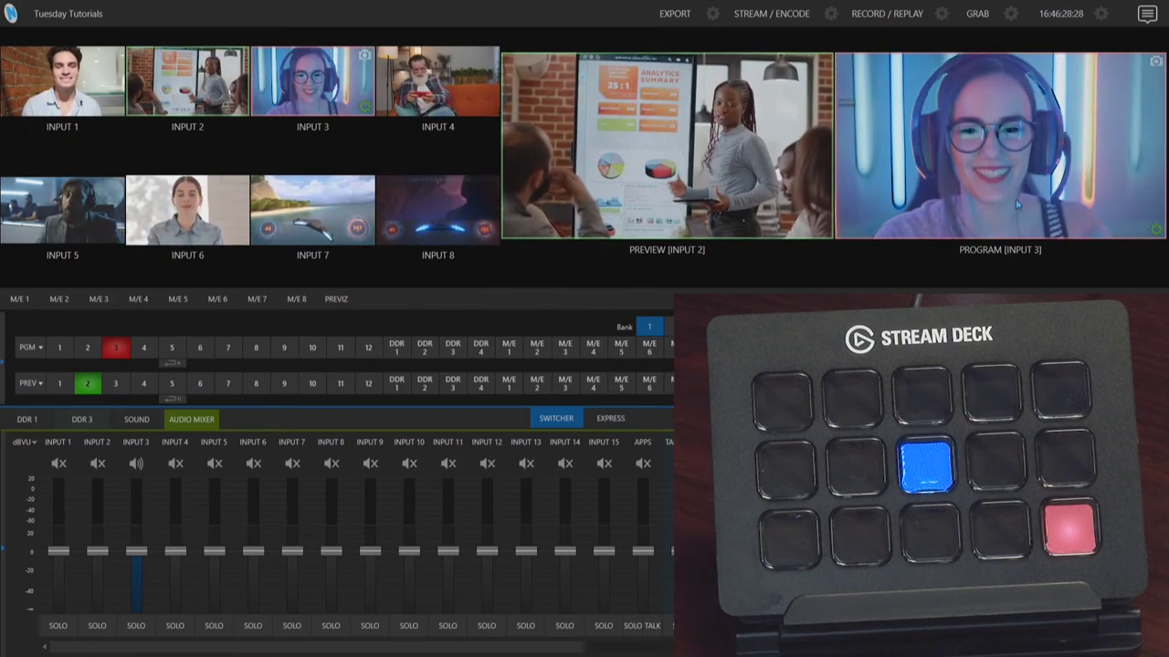
{"action": "left_click", "coordinate": [227, 351]}
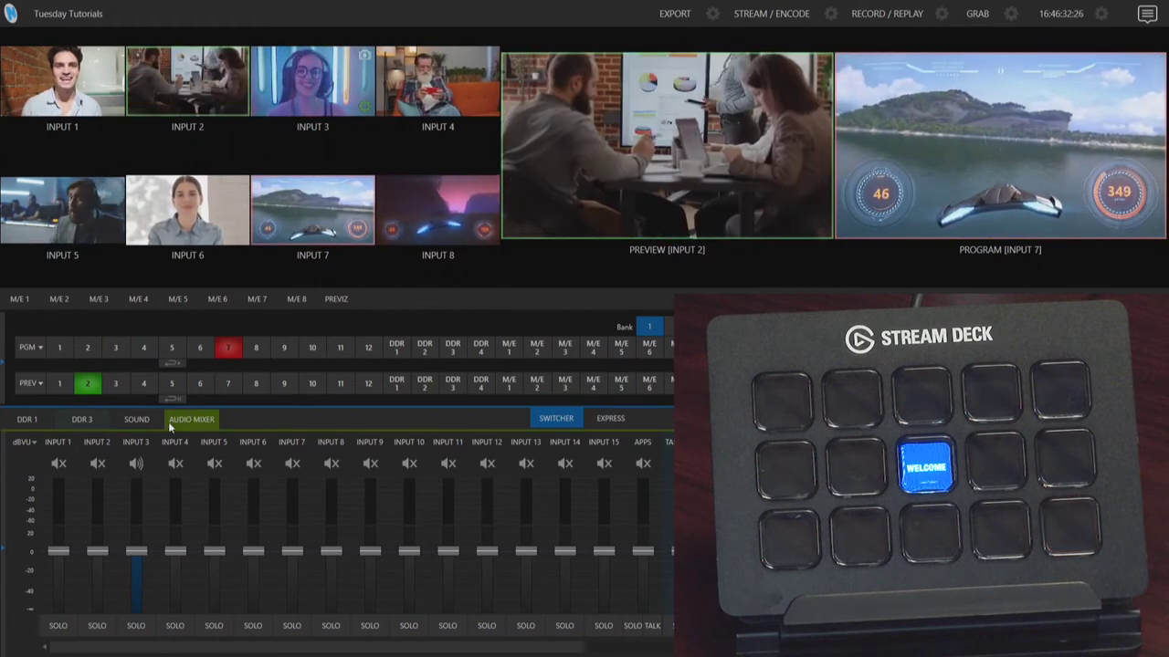
{"action": "mouse_move", "coordinate": [4, 463]}
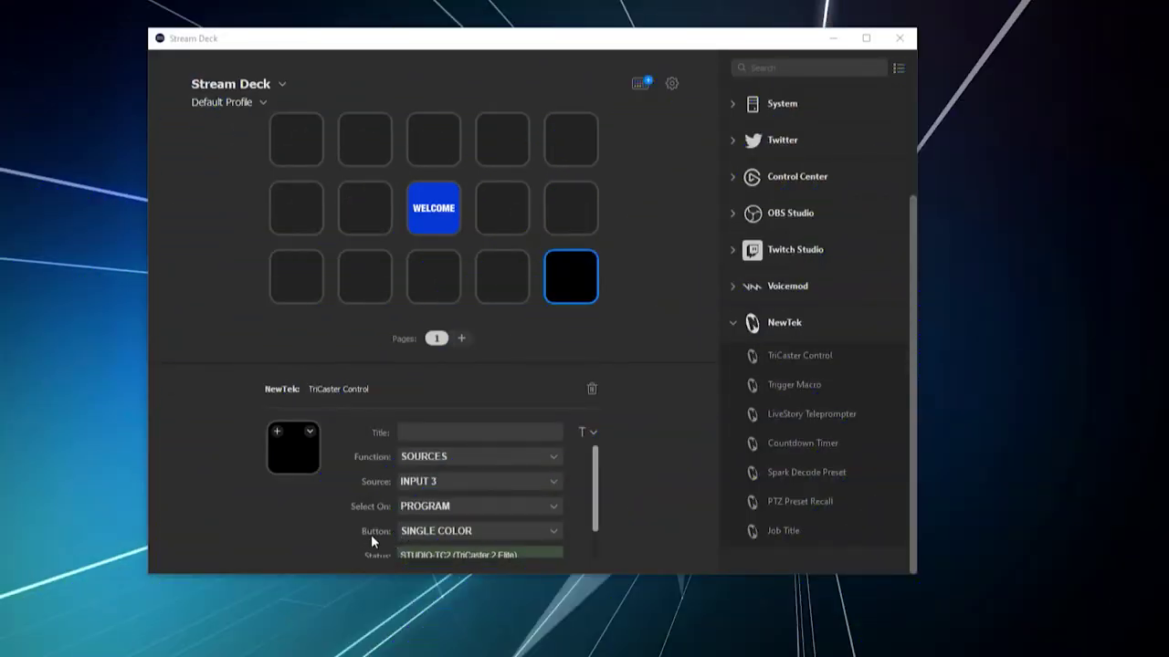
Step: Change the key's Button style to VIDEO SOURCE so it shows live Input 3 video
{"action": "left_click", "coordinate": [432, 536]}
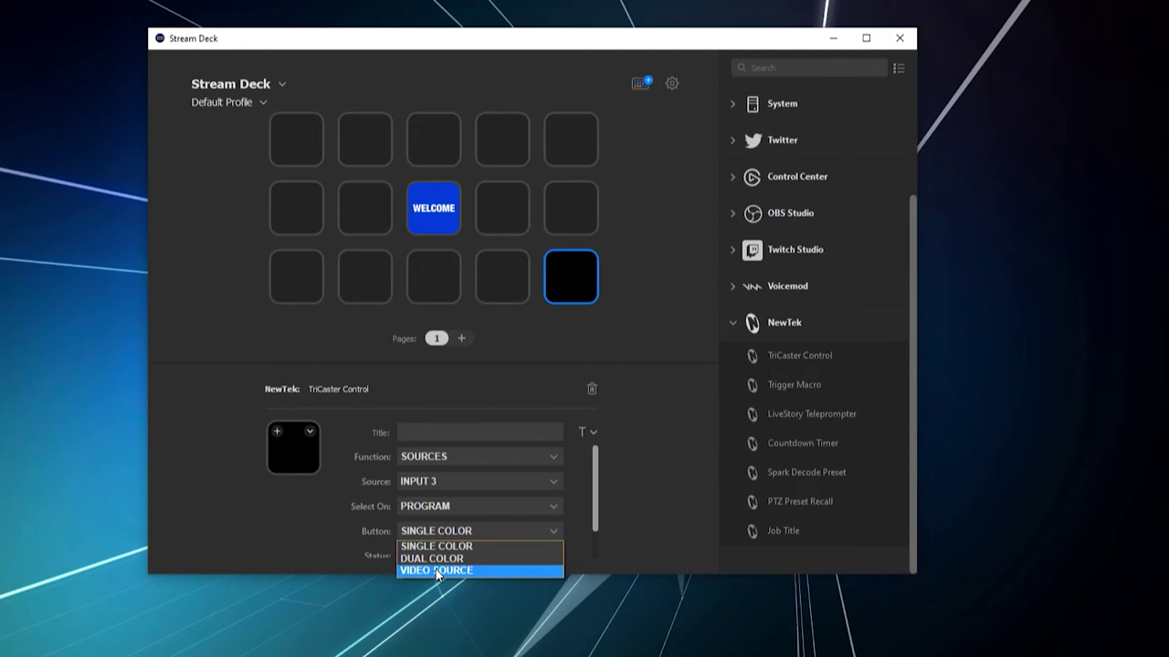
{"action": "left_click", "coordinate": [437, 571]}
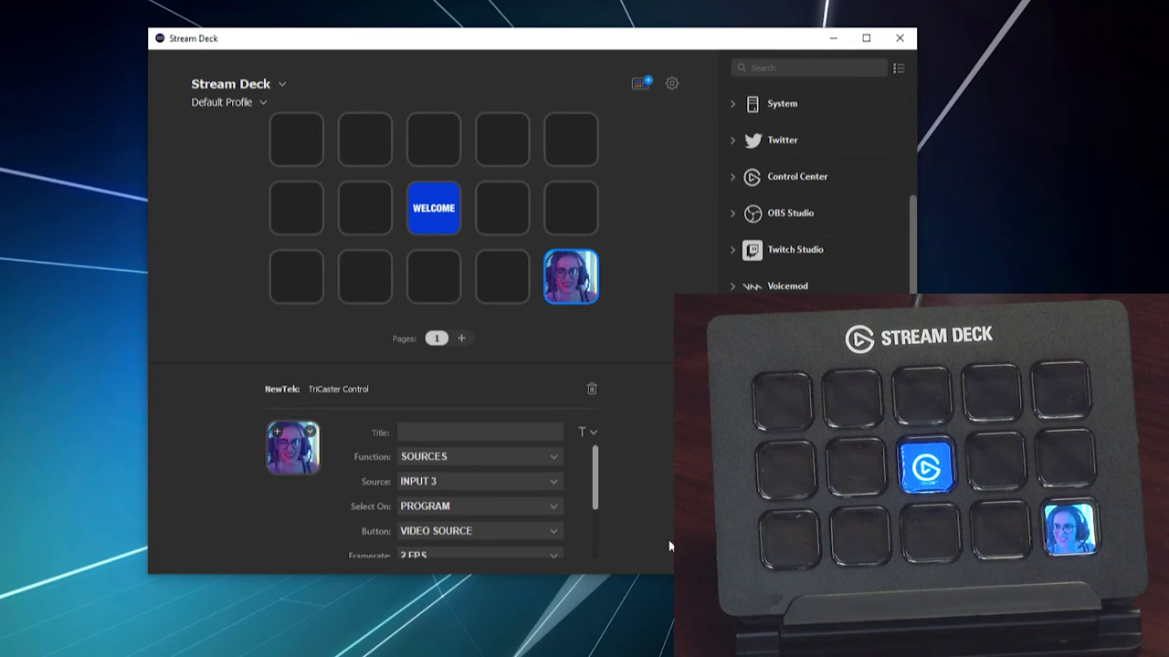
Step: Raise the key's video framerate from 2 FPS to 4 FPS
{"action": "scroll", "coordinate": [520, 533], "scroll_direction": "down", "scroll_amount": 1}
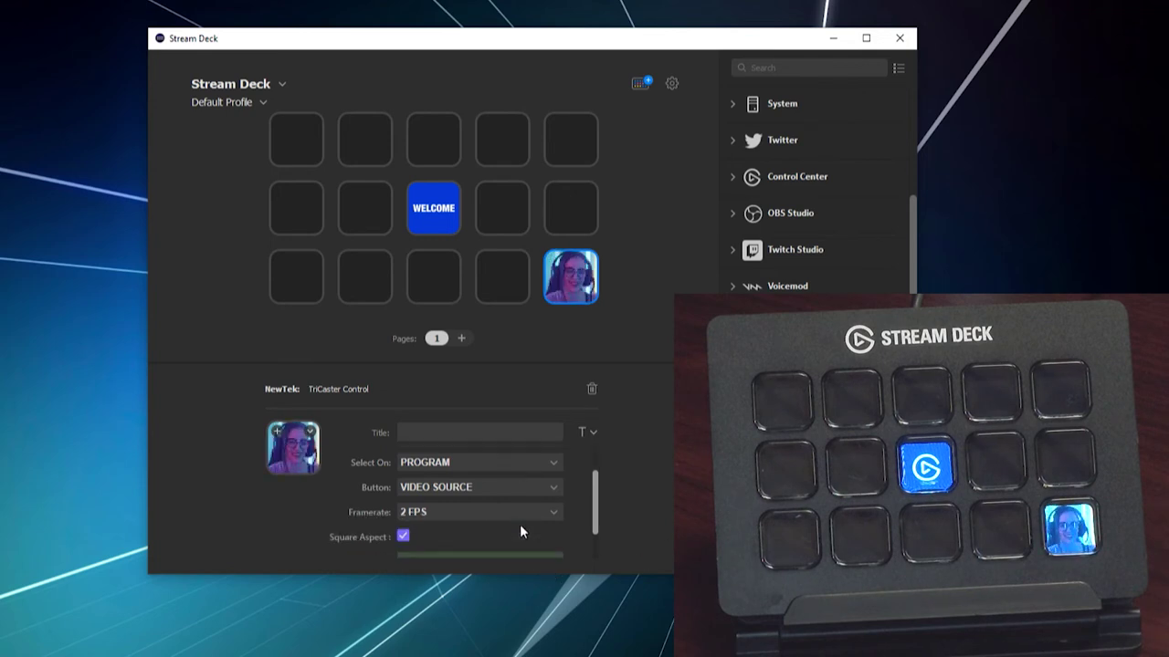
{"action": "left_click", "coordinate": [445, 511]}
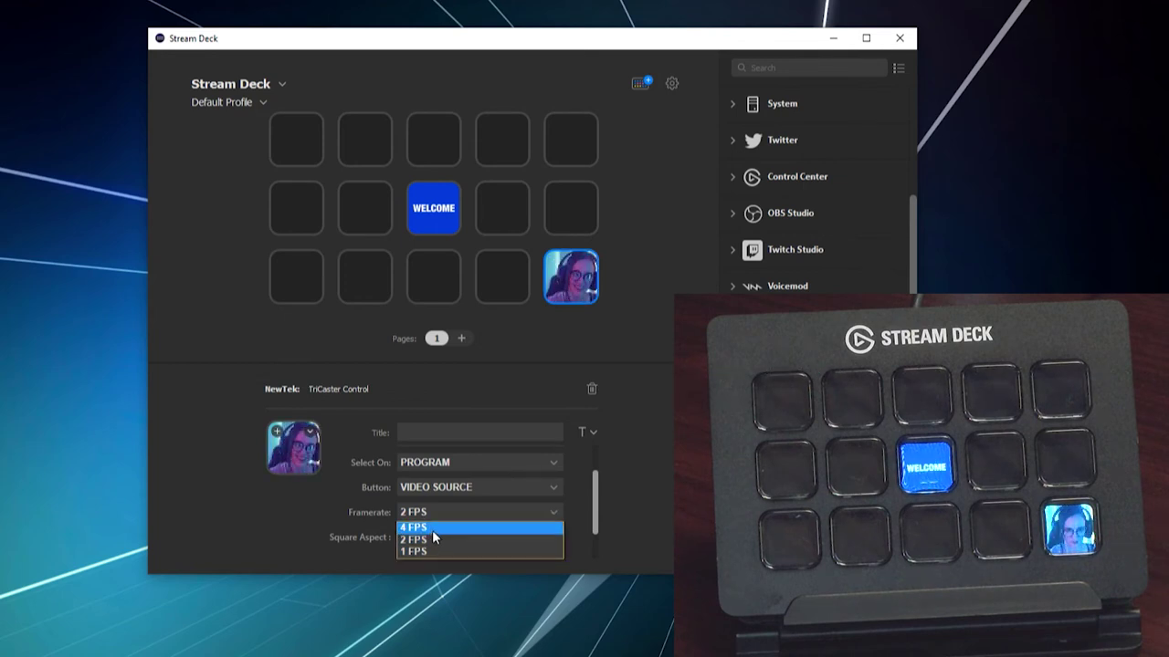
{"action": "left_click", "coordinate": [432, 530]}
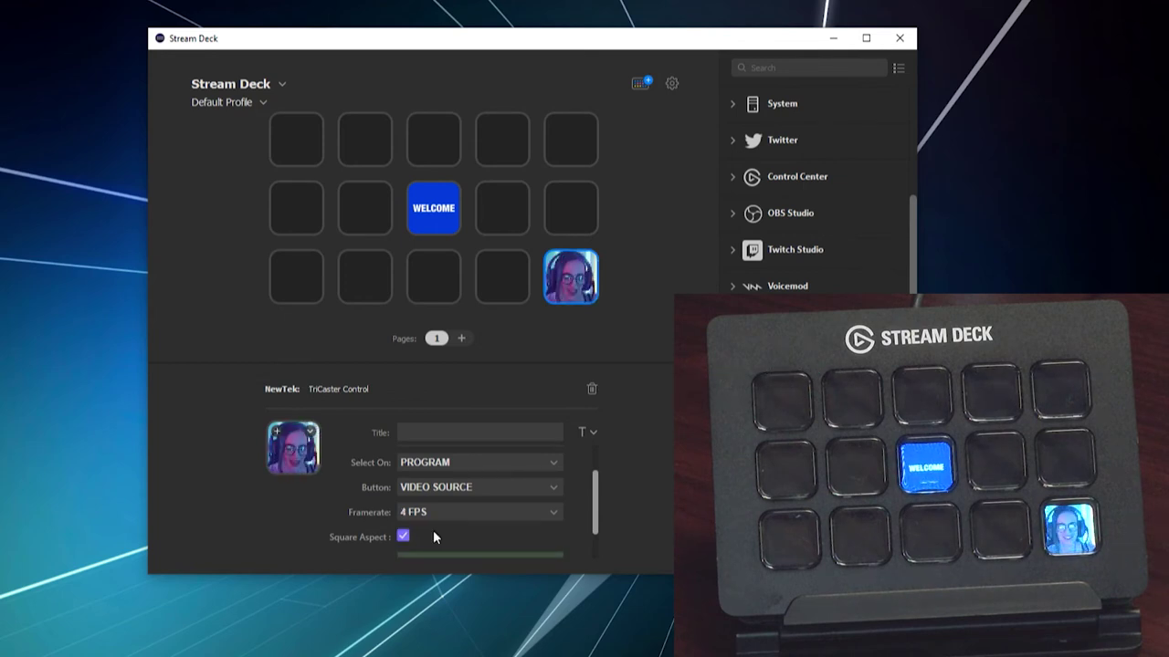